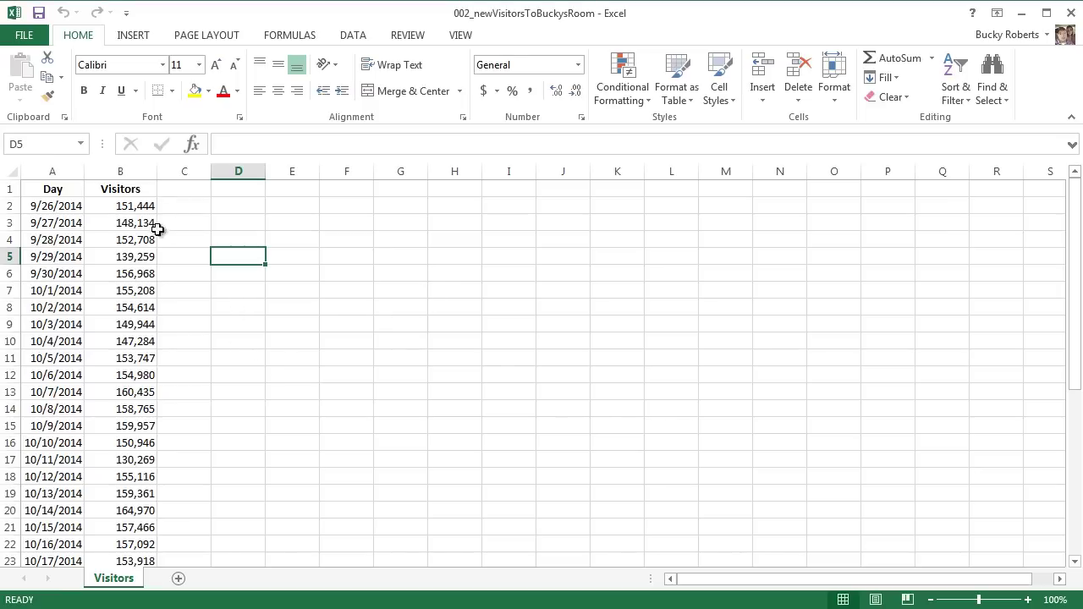
pyautogui.click(133, 195)
pyautogui.moveTo(133, 198); pyautogui.dragTo(137, 310)
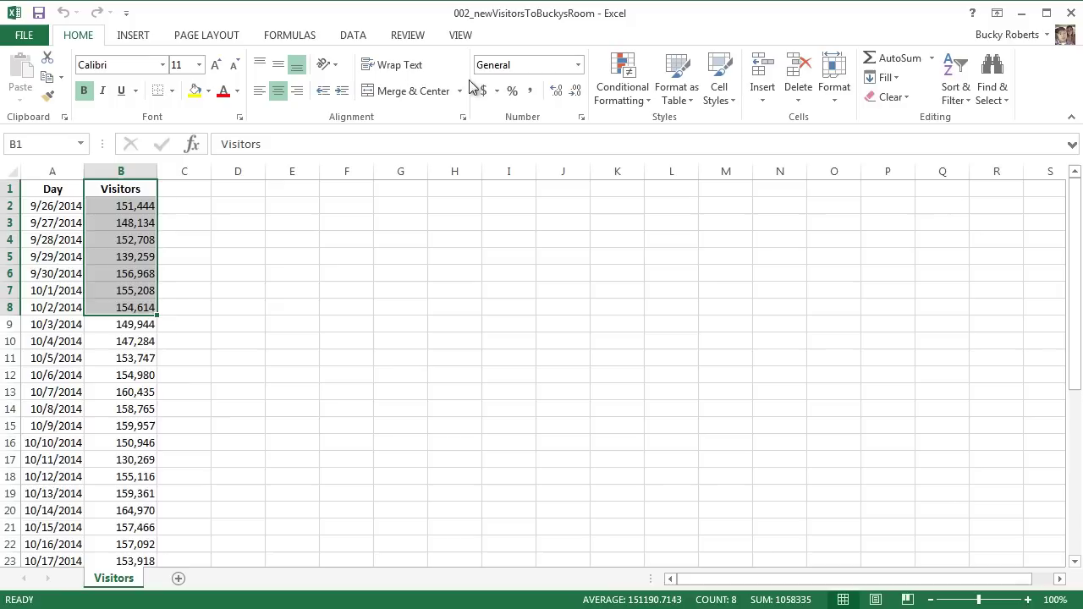
pyautogui.click(272, 330)
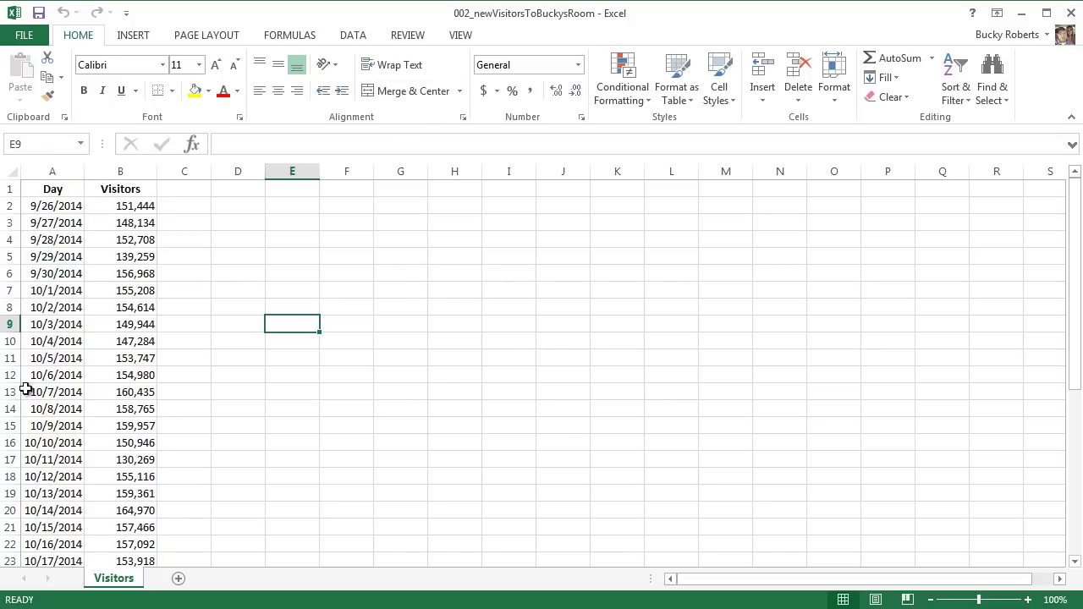
# Step: Copy the Visitors cells B1:B9 and paste them into D1:D9
pyautogui.moveTo(127, 188); pyautogui.dragTo(128, 324)
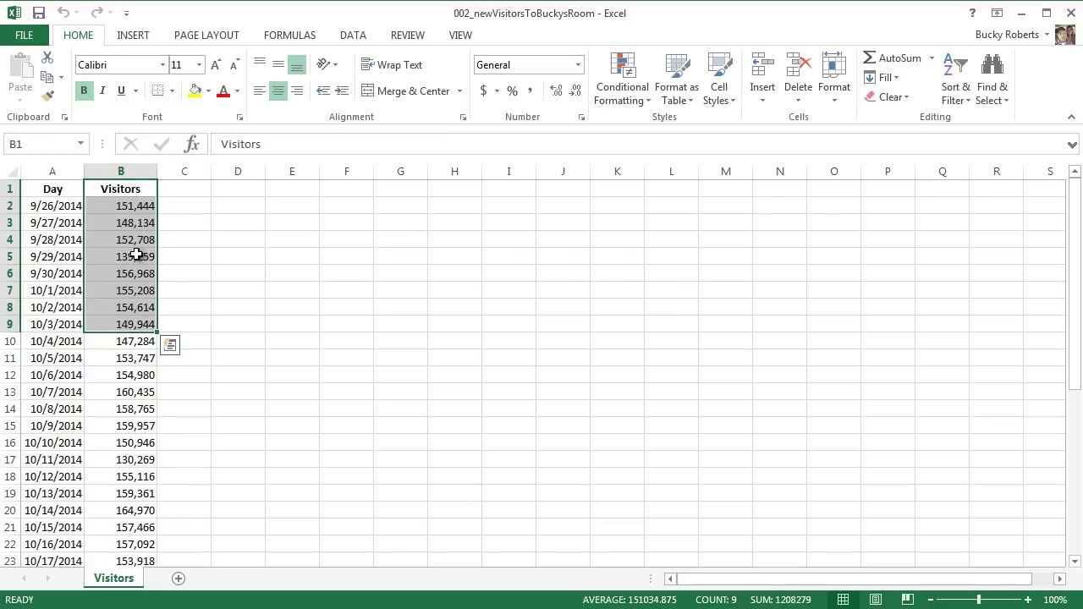
pyautogui.rightClick(129, 190)
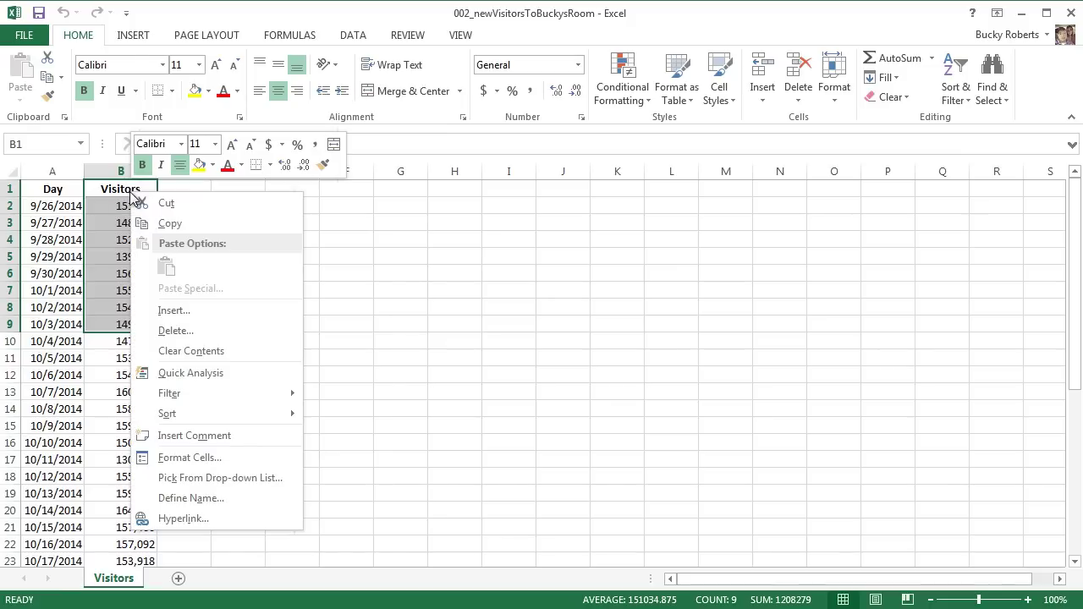
pyautogui.click(168, 223)
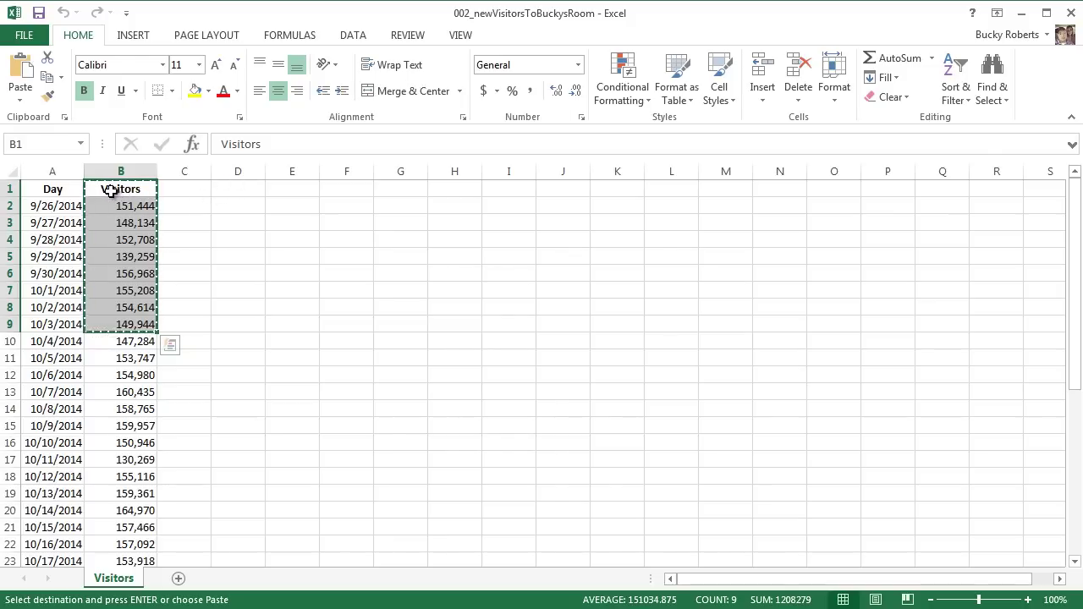
pyautogui.moveTo(111, 191); pyautogui.dragTo(124, 321)
pyautogui.moveTo(238, 190); pyautogui.dragTo(240, 326)
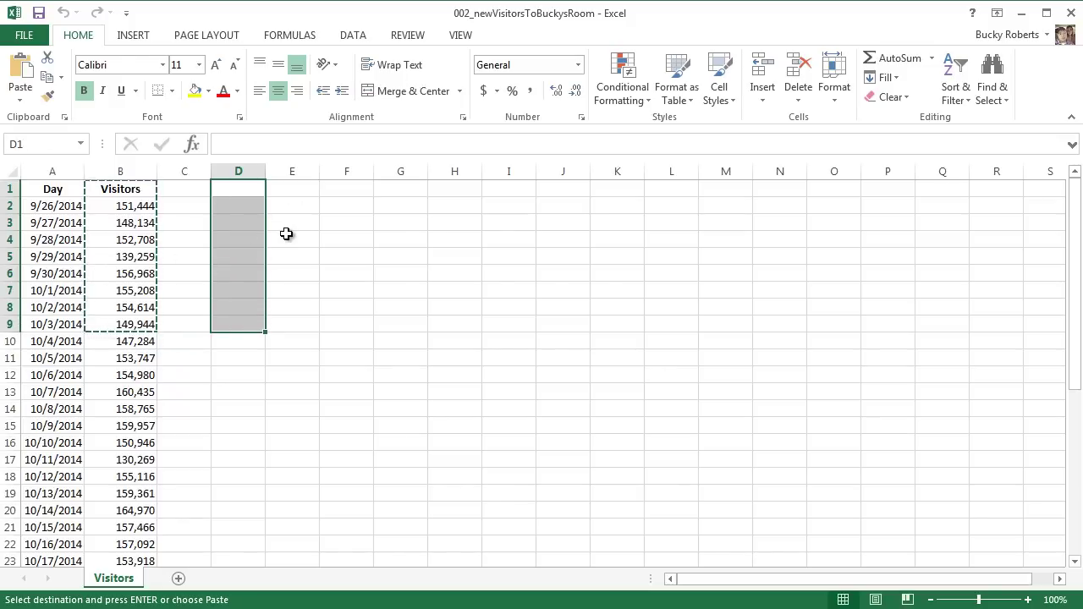
pyautogui.hotkey('ctrl', 'v')
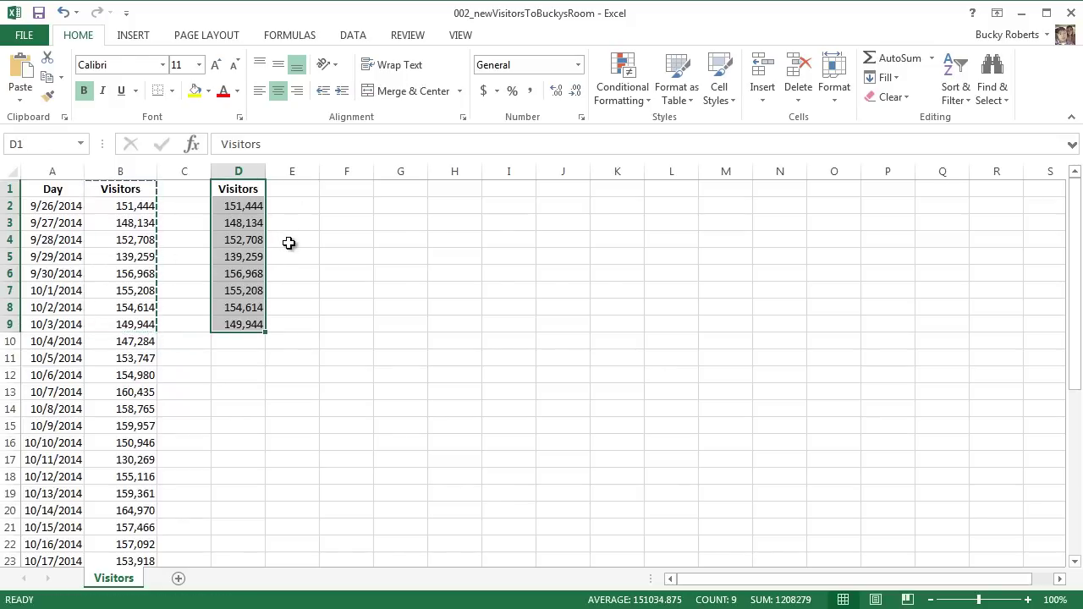
# Step: Undo the paste in column D and paste the copied Visitors cells starting at E5 instead
pyautogui.hotkey('ctrl', 'z')
pyautogui.click(295, 249)
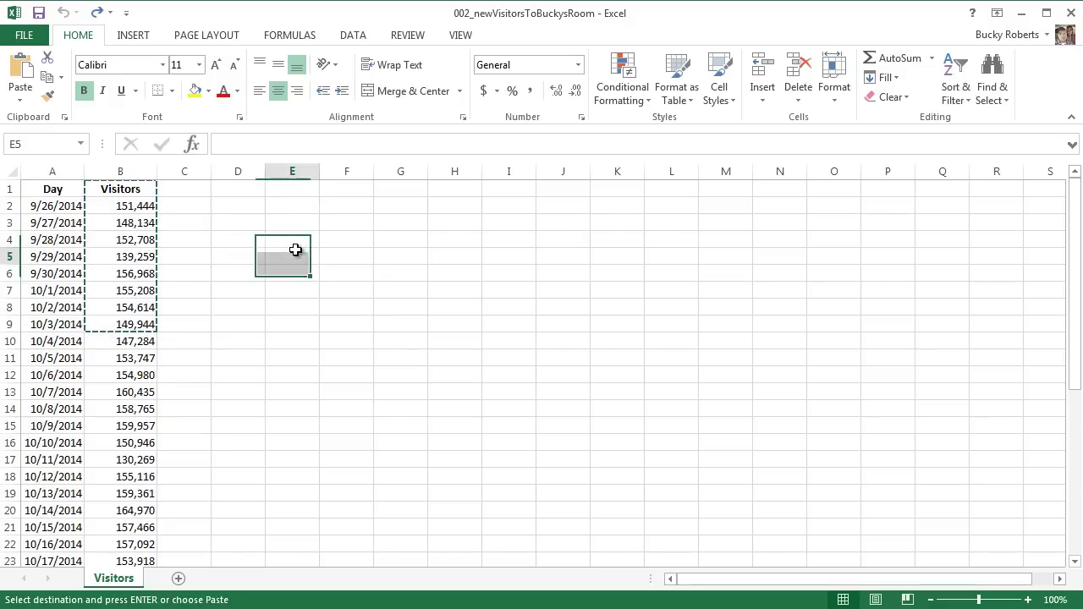
pyautogui.hotkey('ctrl', 'v')
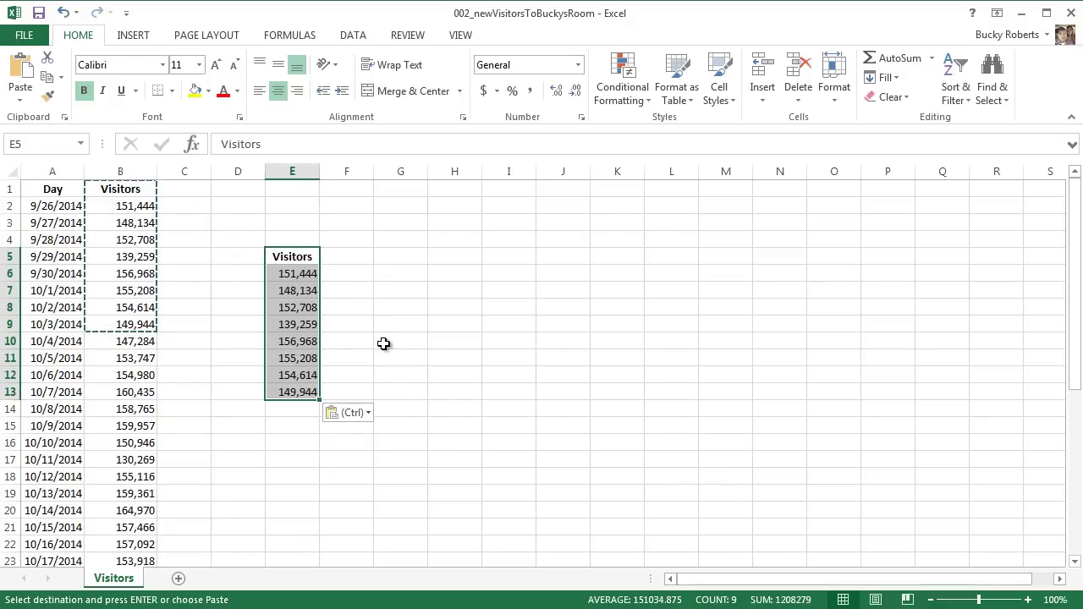
pyautogui.click(240, 223)
pyautogui.moveTo(133, 189); pyautogui.dragTo(150, 324)
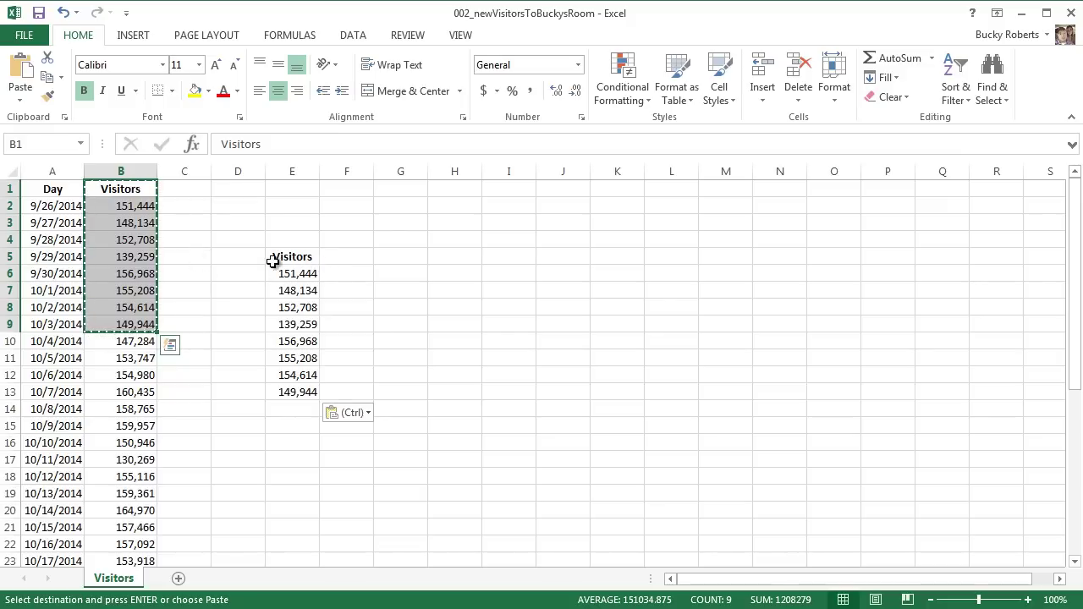
pyautogui.click(351, 239)
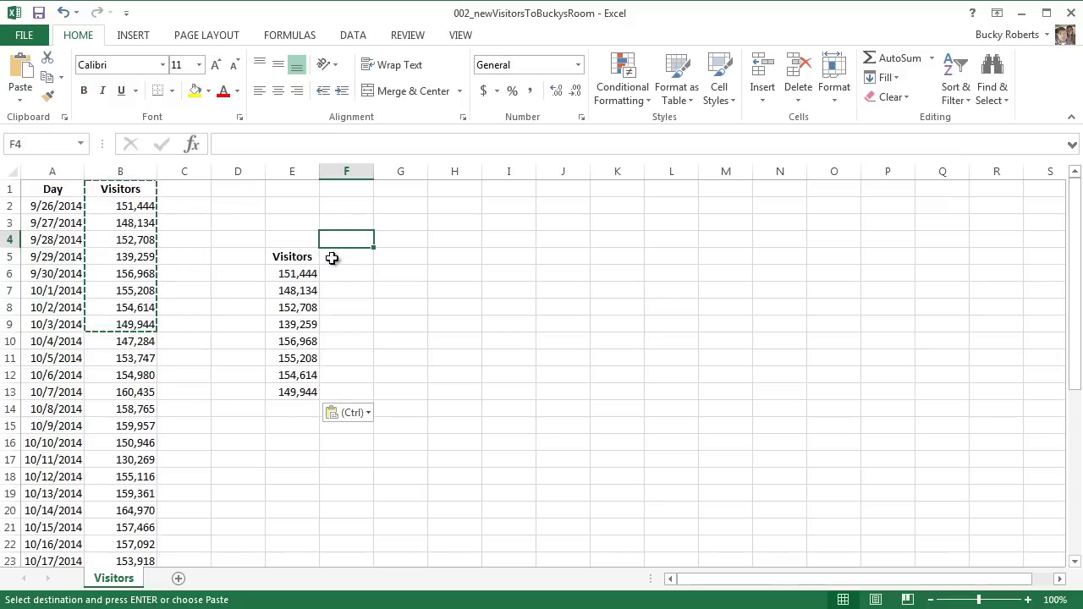
pyautogui.click(129, 188)
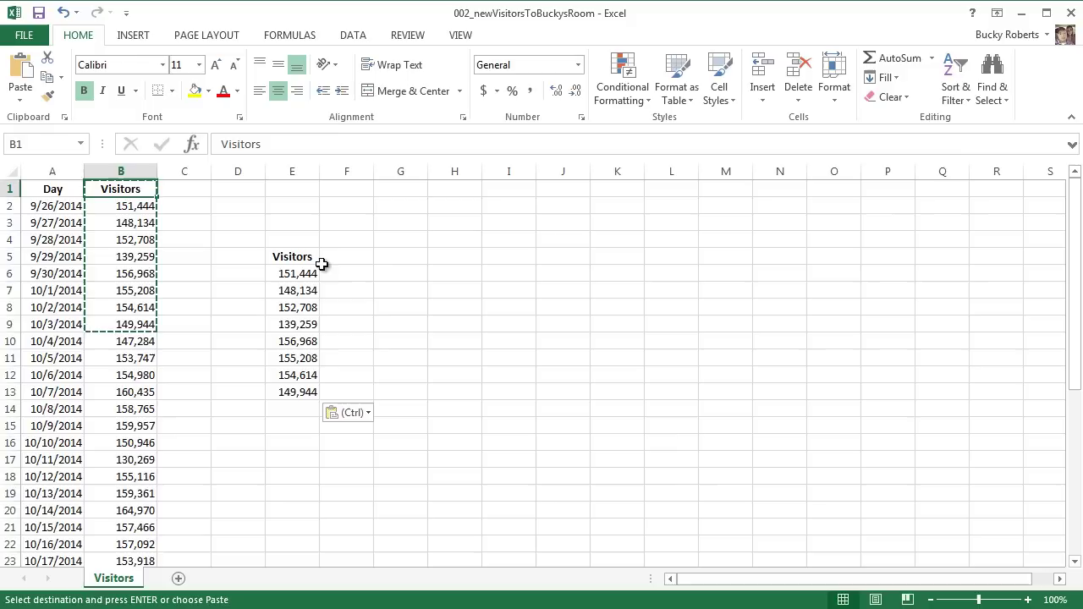
pyautogui.click(353, 243)
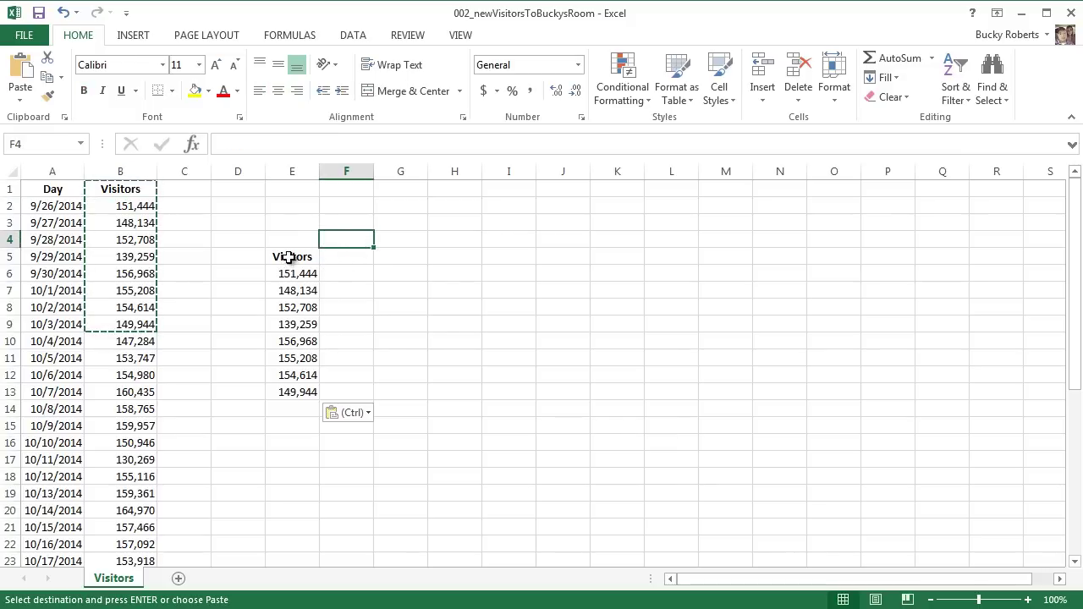
# Step: Delete the pasted Visitors copy from cells E5:E13
pyautogui.moveTo(287, 256); pyautogui.dragTo(297, 392)
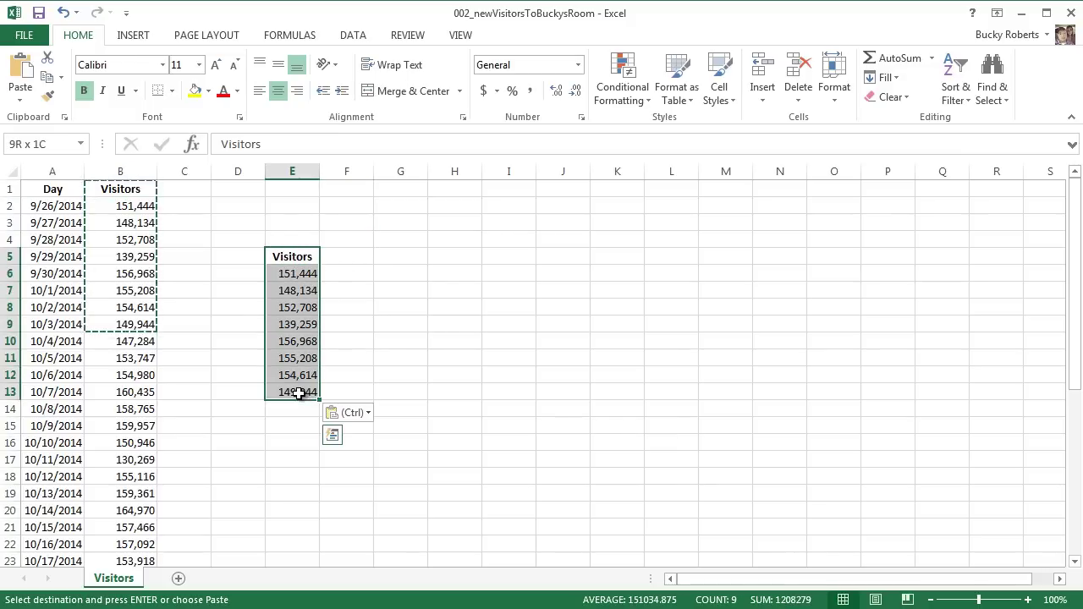
pyautogui.press('Delete')
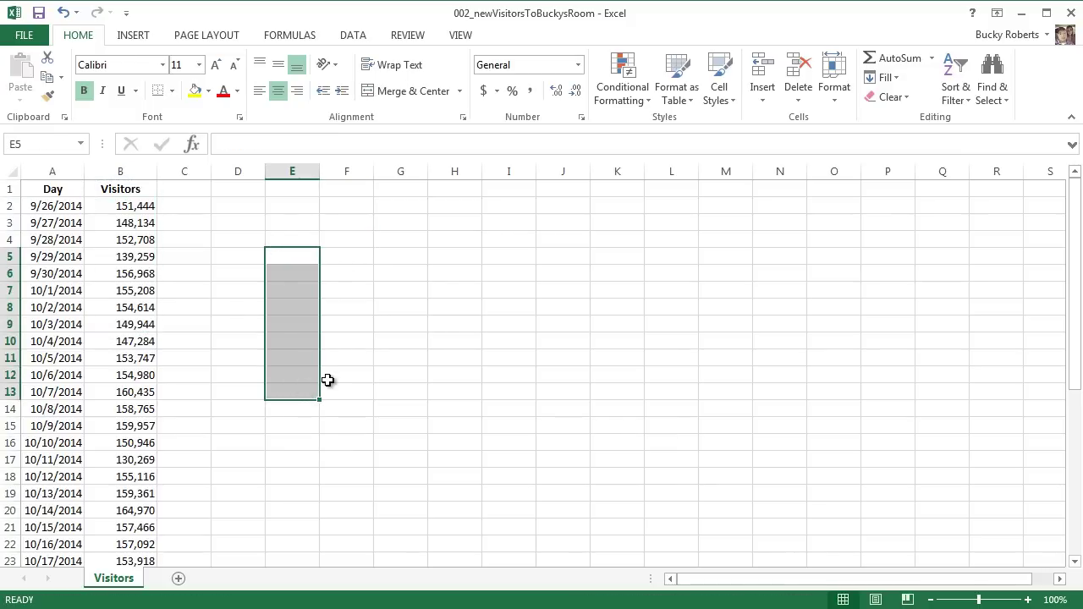
pyautogui.click(194, 382)
pyautogui.moveTo(138, 206); pyautogui.dragTo(136, 357)
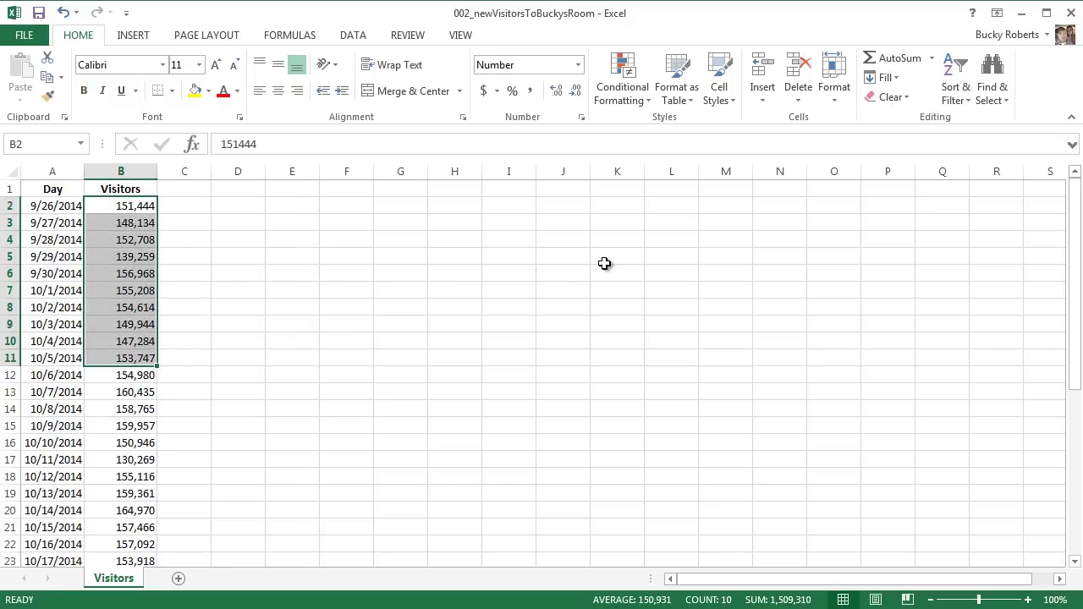
pyautogui.hotkey('ctrl', 'c')
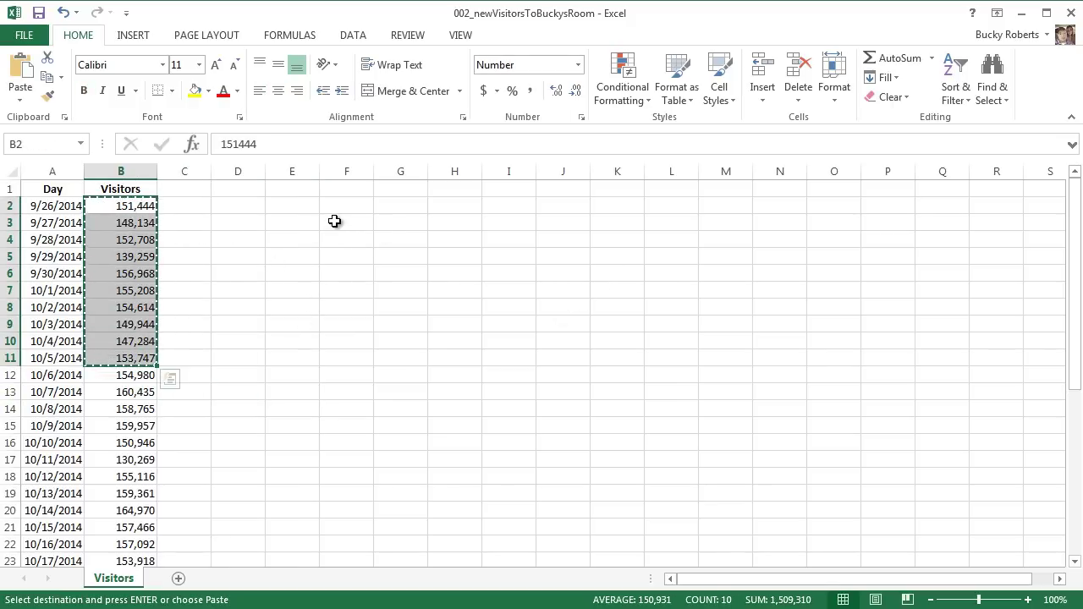
pyautogui.click(337, 222)
pyautogui.click(357, 286)
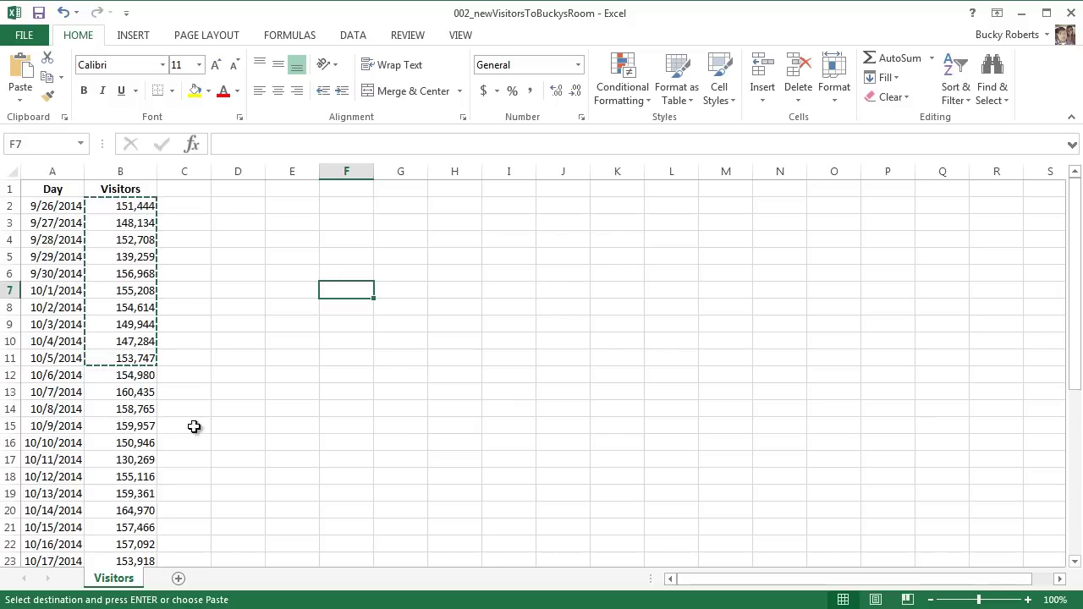
pyautogui.press('Escape')
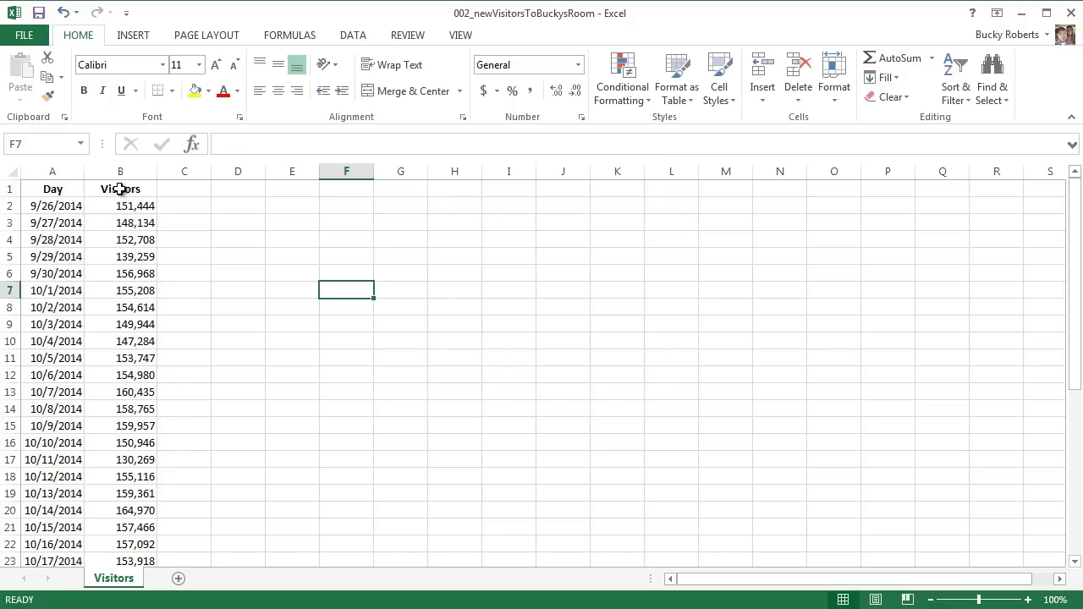
# Step: Move the Visitors cells B1:B9 to E9:E17 and undo the move
pyautogui.moveTo(120, 189); pyautogui.dragTo(149, 324)
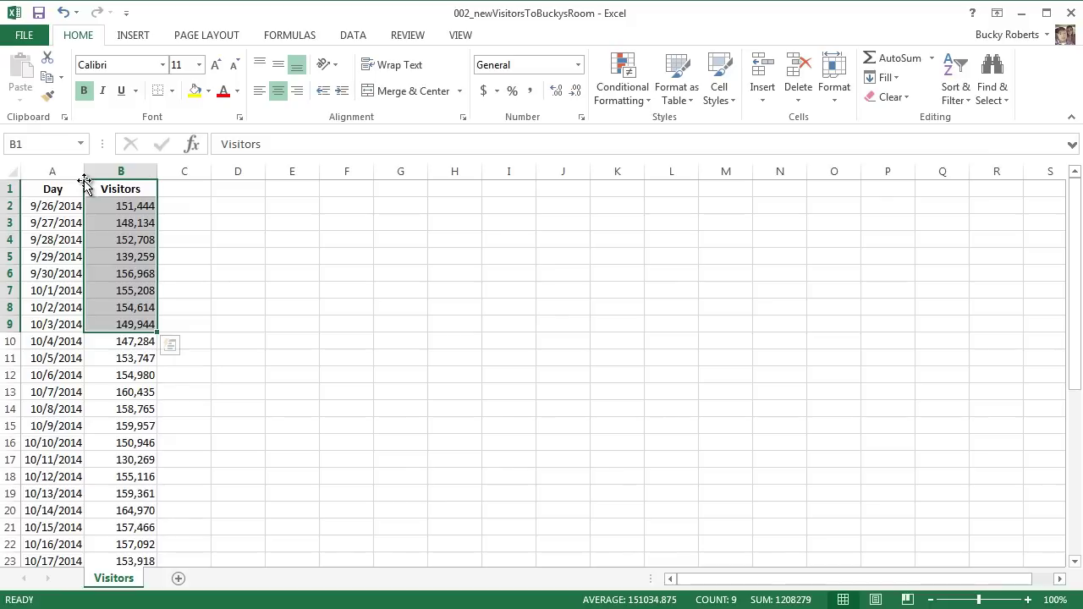
pyautogui.moveTo(87, 187); pyautogui.dragTo(318, 325)
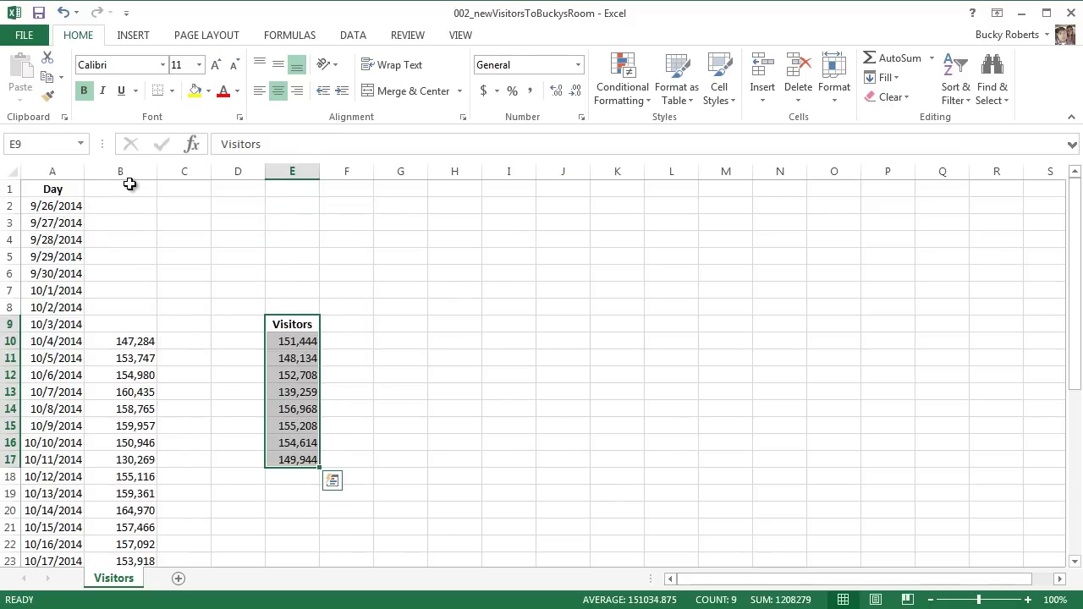
pyautogui.moveTo(130, 183); pyautogui.dragTo(131, 329)
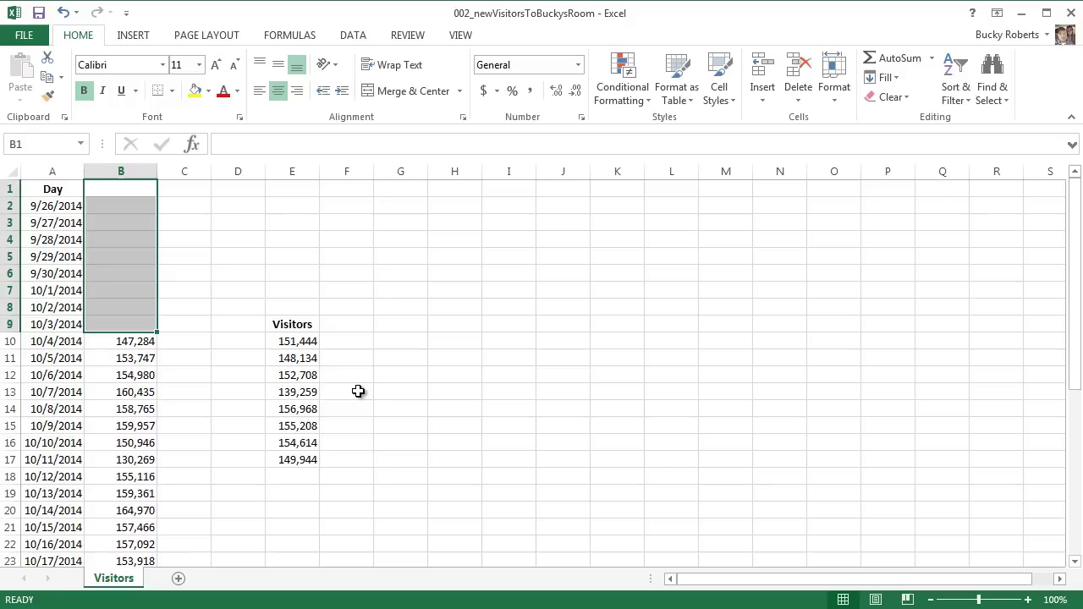
pyautogui.click(433, 363)
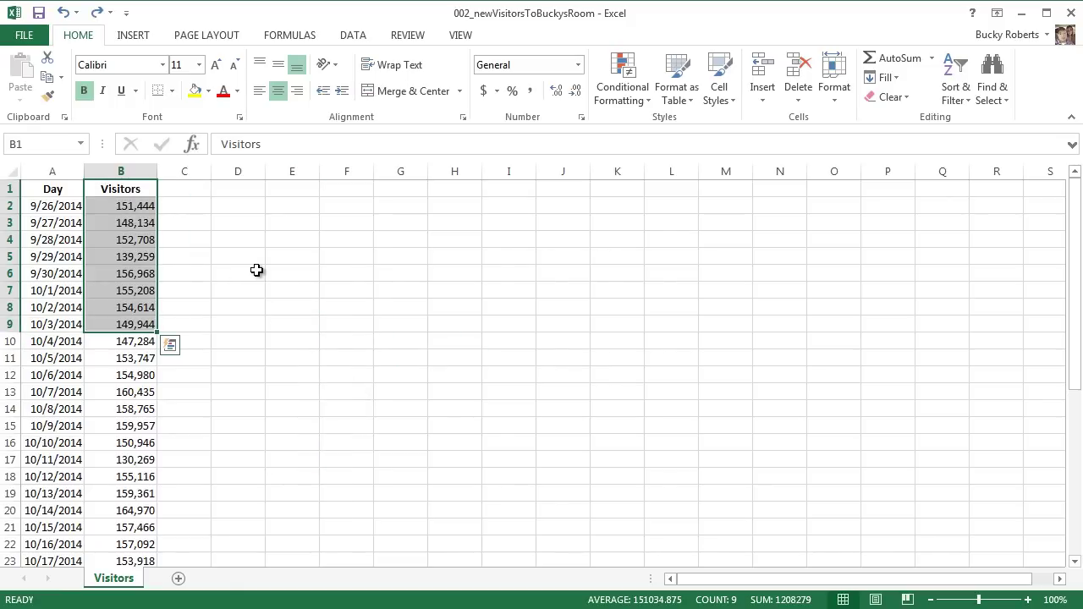
pyautogui.click(257, 270)
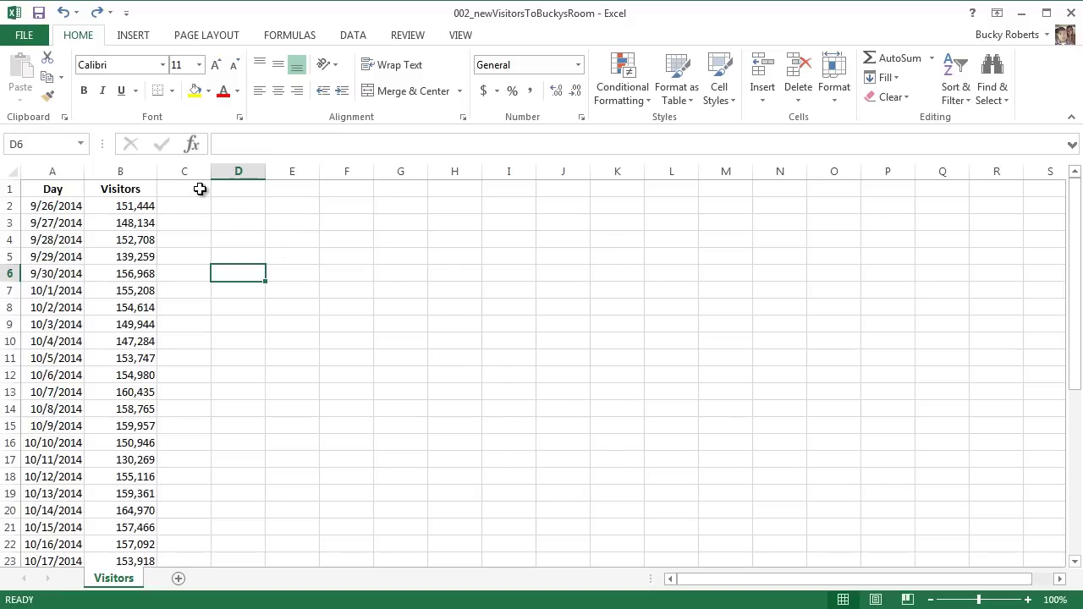
pyautogui.click(135, 170)
pyautogui.click(168, 171)
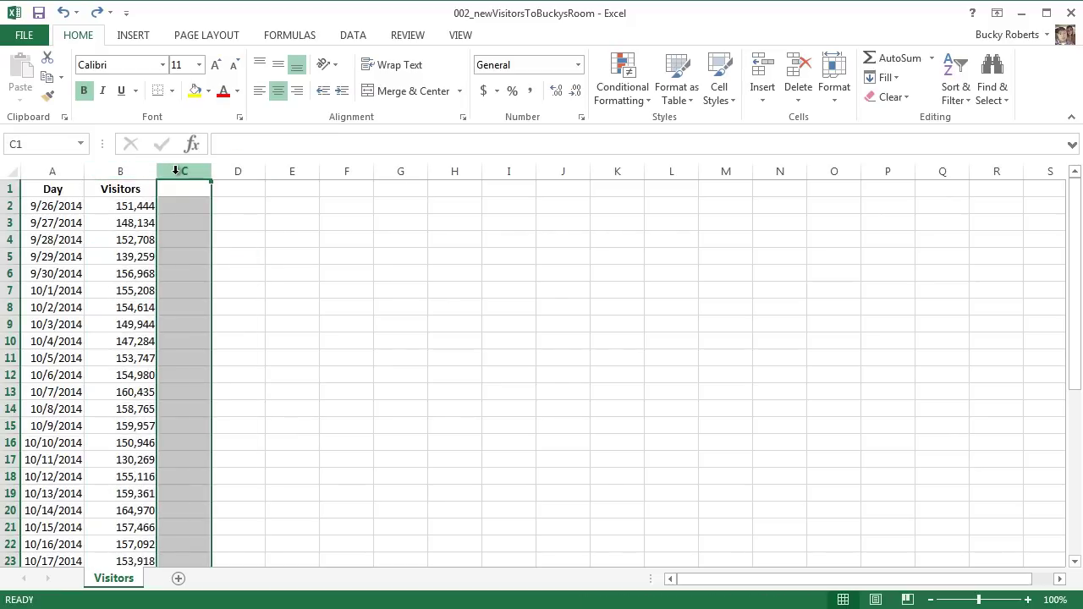
pyautogui.click(187, 199)
pyautogui.moveTo(135, 190); pyautogui.dragTo(138, 529)
pyautogui.scroll(4, 189, 392)
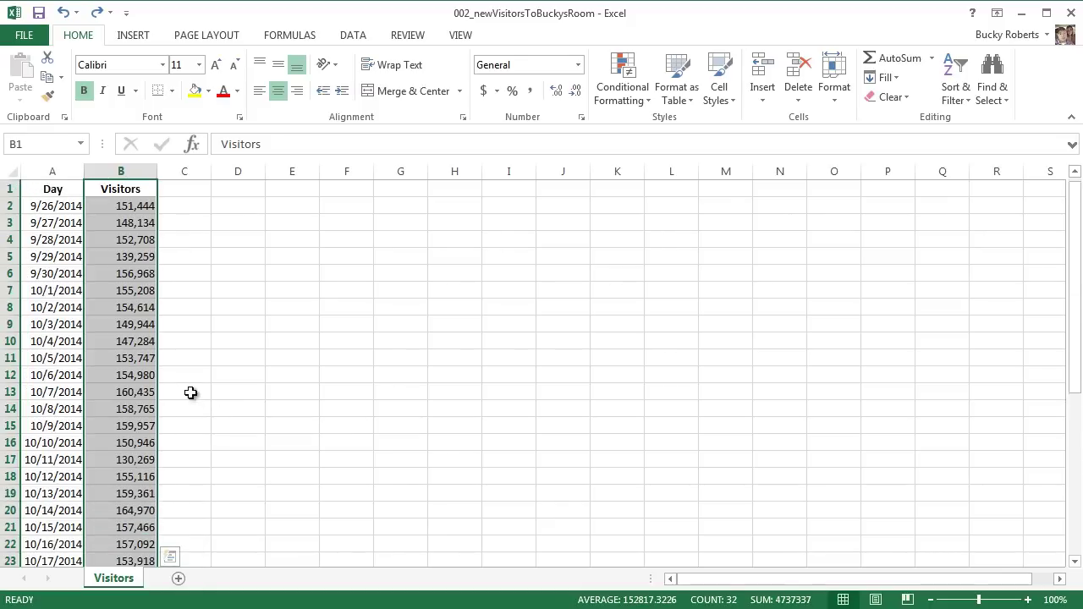
pyautogui.click(203, 187)
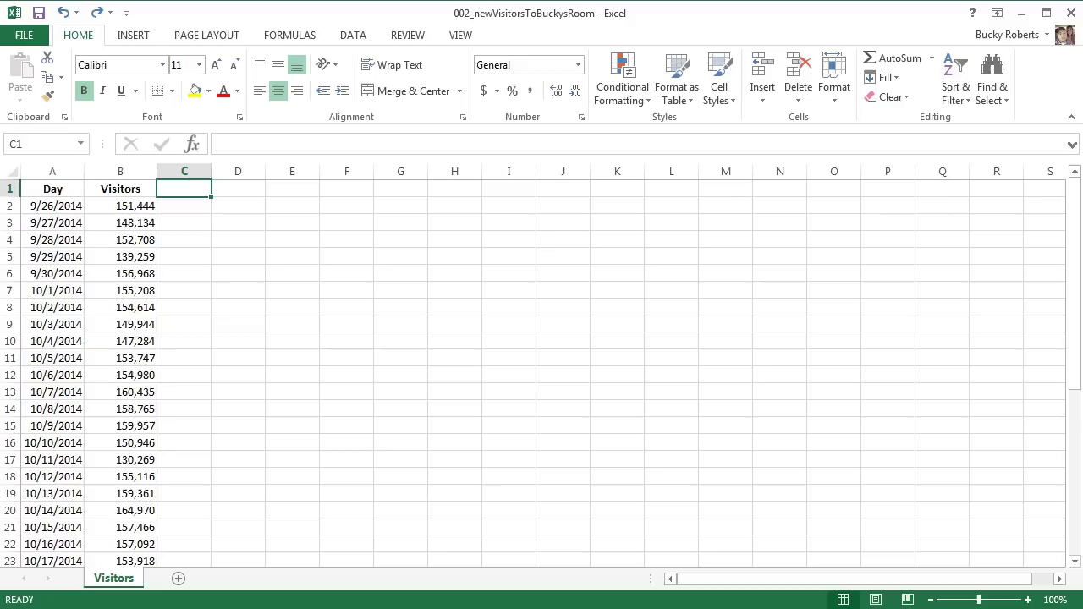
pyautogui.moveTo(1076, 234)
pyautogui.mouseDown()
pyautogui.moveTo(1081, 419)
pyautogui.moveTo(1073, 242)
pyautogui.mouseUp()
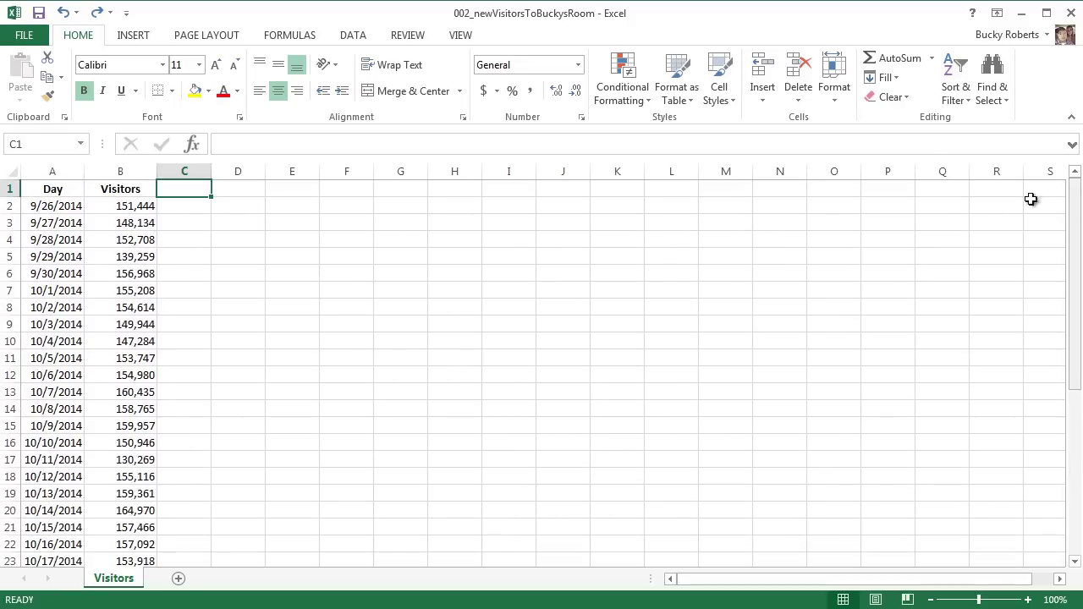
pyautogui.click(193, 249)
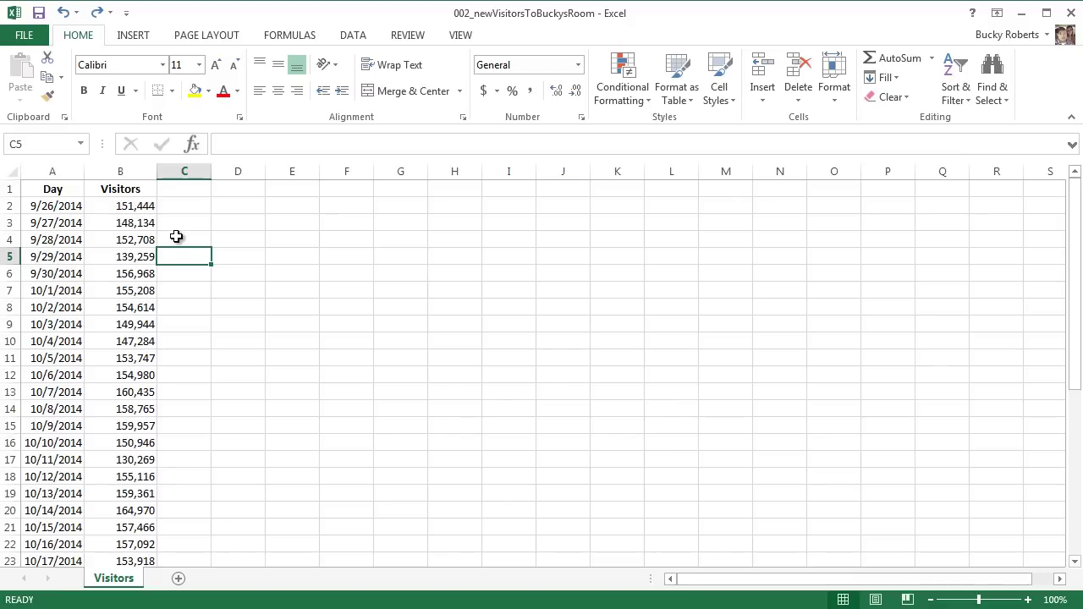
pyautogui.click(129, 172)
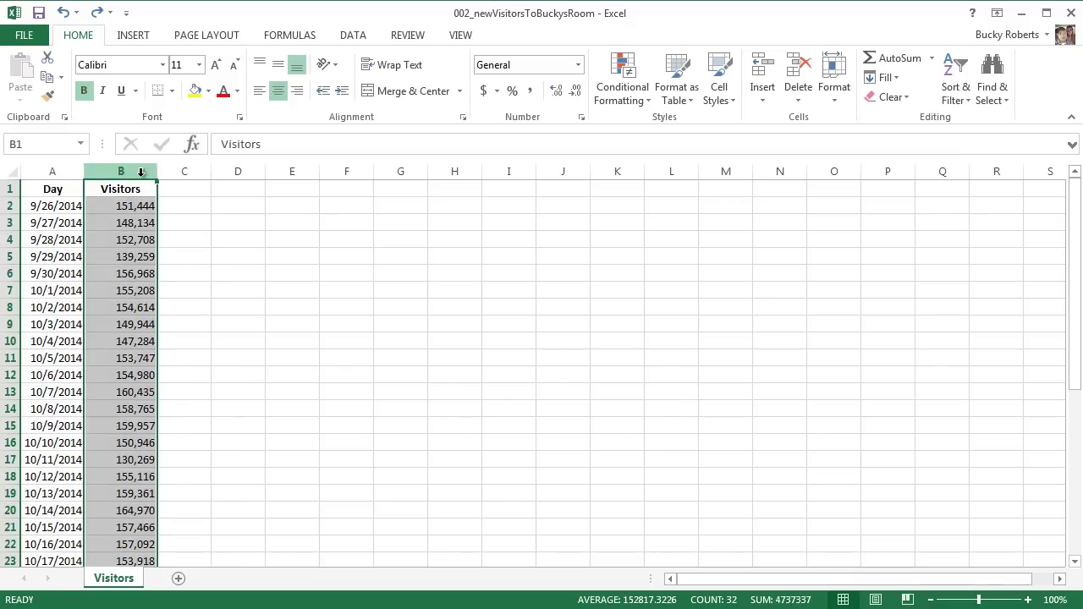
pyautogui.click(186, 171)
pyautogui.click(135, 174)
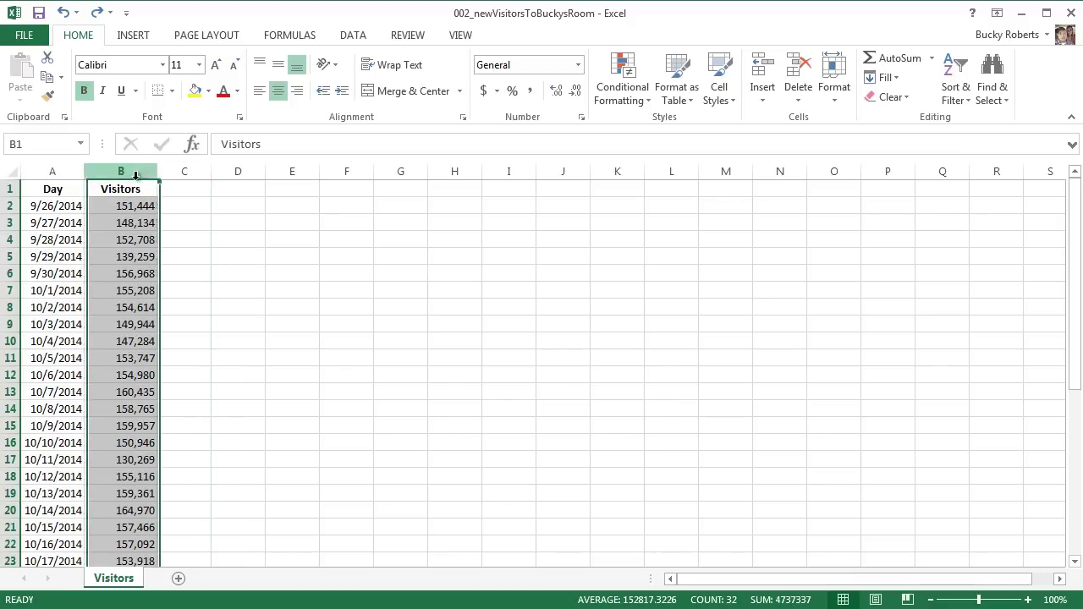
# Step: Duplicate the whole Visitors column into column C with Fill Right
pyautogui.click(184, 172)
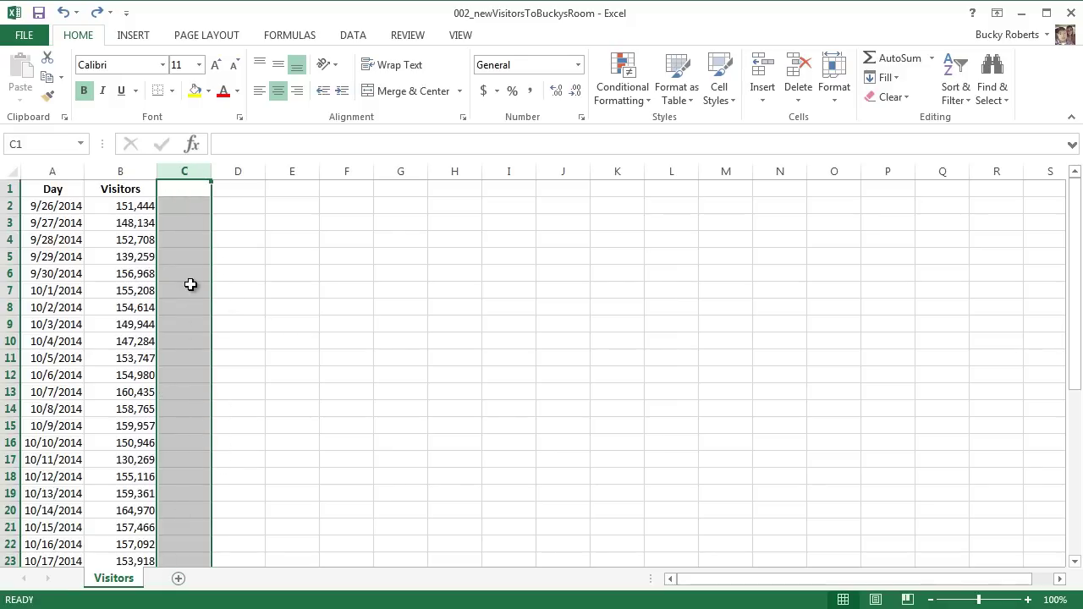
pyautogui.click(898, 78)
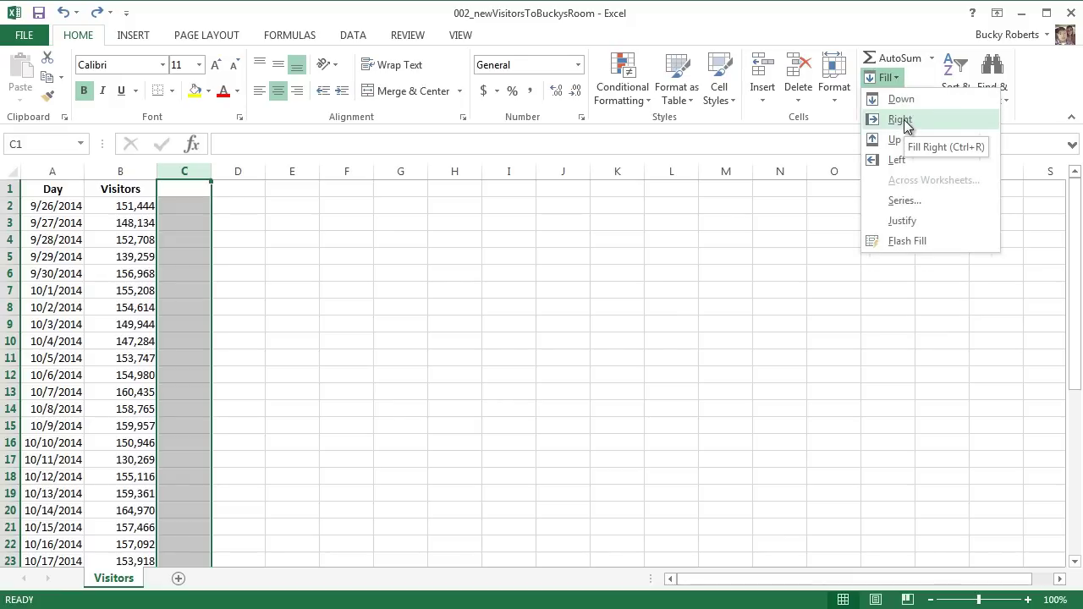
pyautogui.click(904, 119)
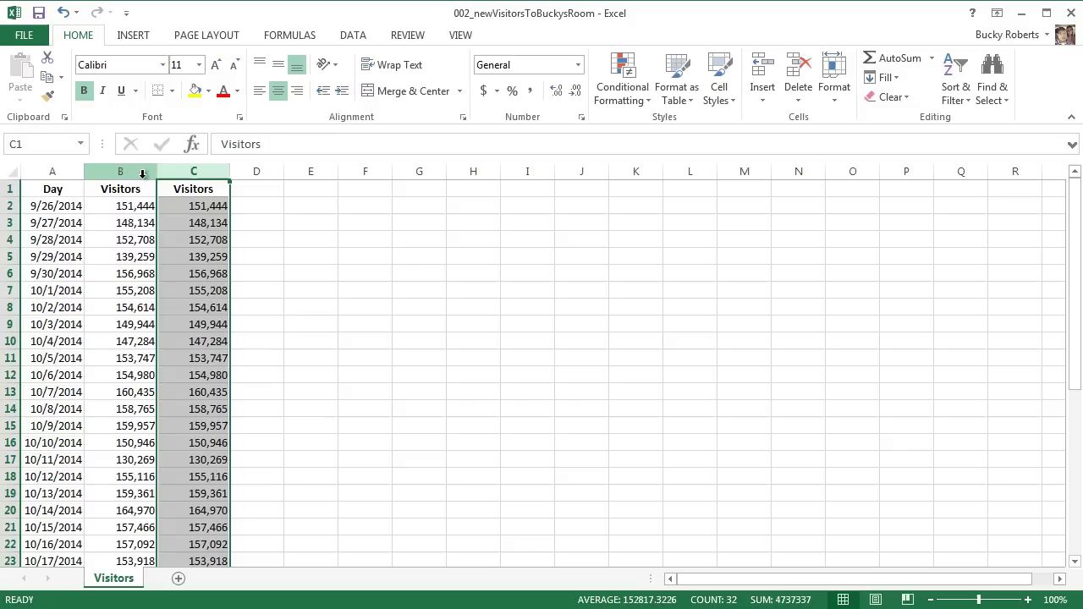
pyautogui.click(899, 79)
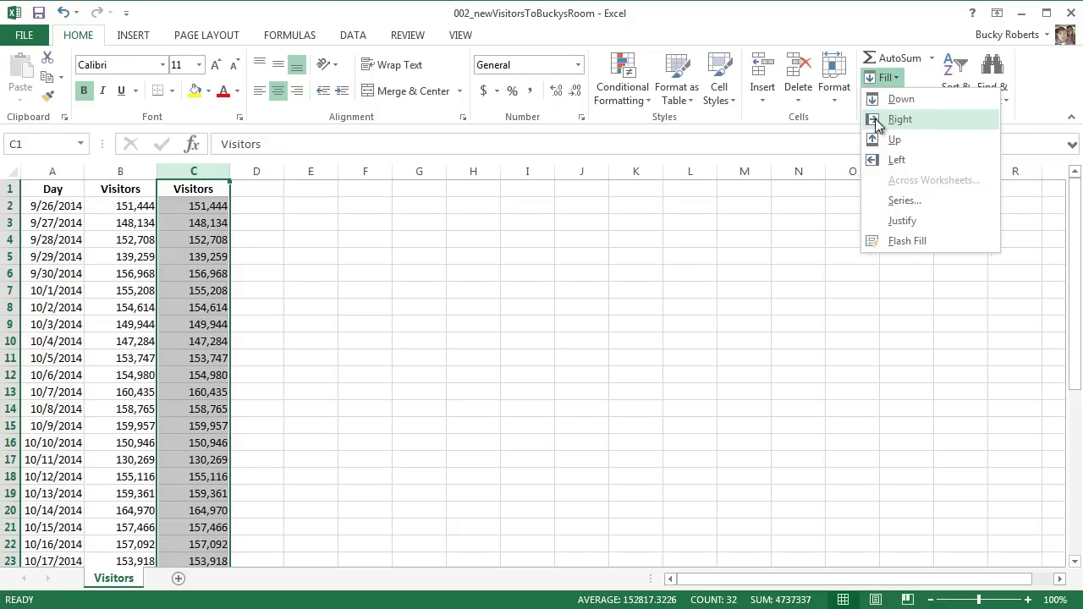
pyautogui.click(255, 267)
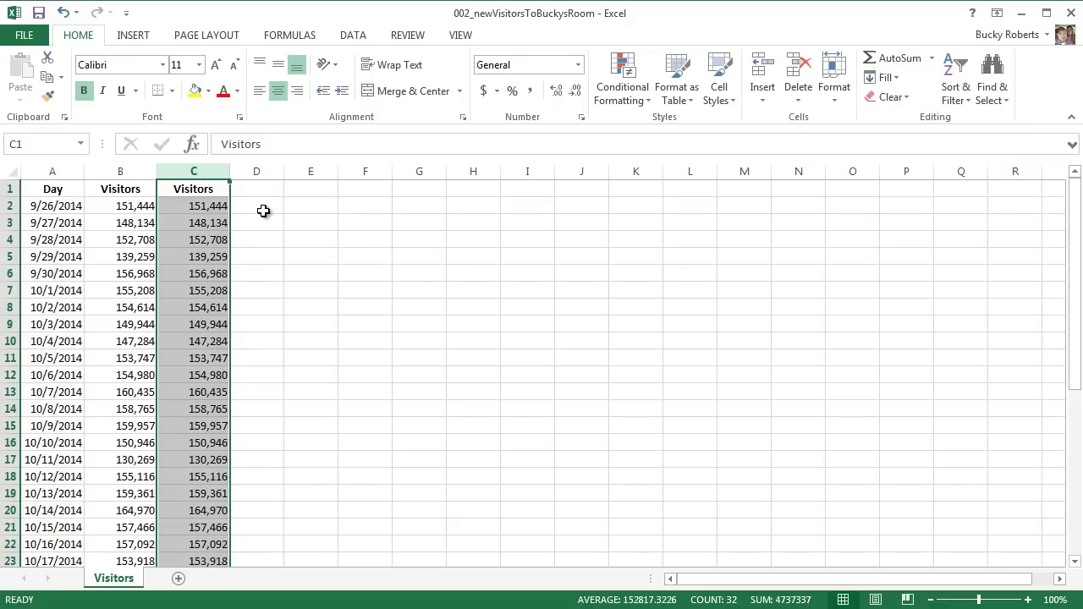
pyautogui.click(262, 210)
pyautogui.click(127, 186)
pyautogui.moveTo(129, 332); pyautogui.dragTo(127, 560)
pyautogui.moveTo(193, 189); pyautogui.dragTo(219, 546)
pyautogui.scroll(2, 323, 482)
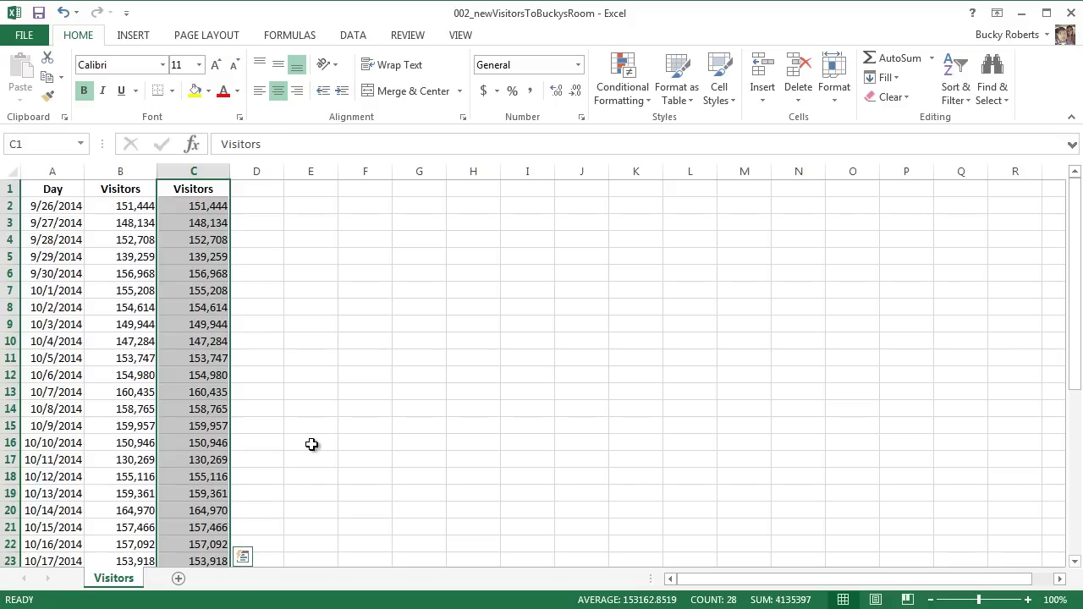
pyautogui.press('Escape')
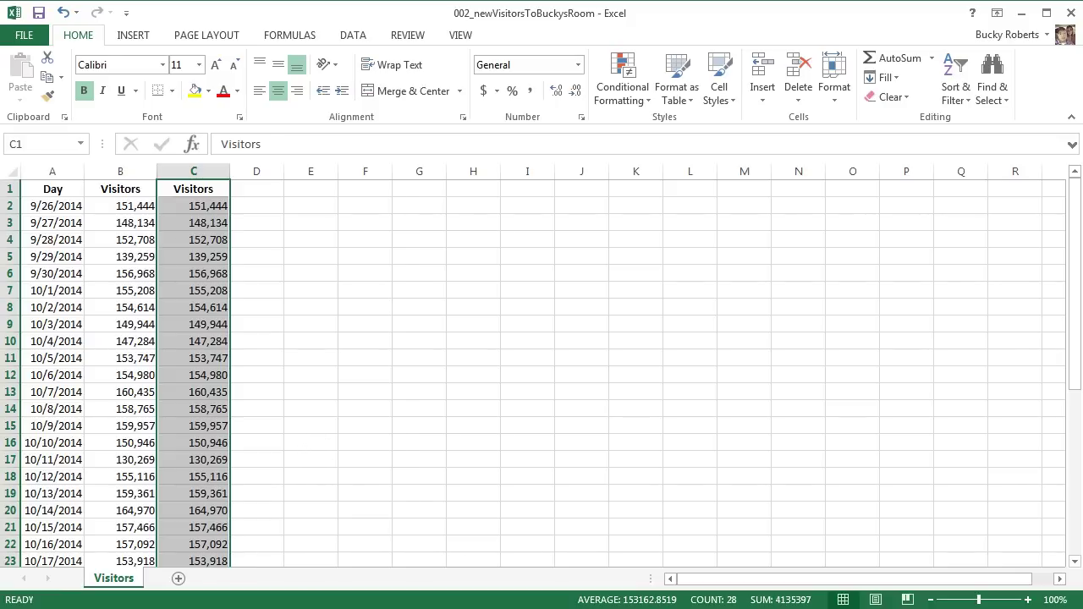